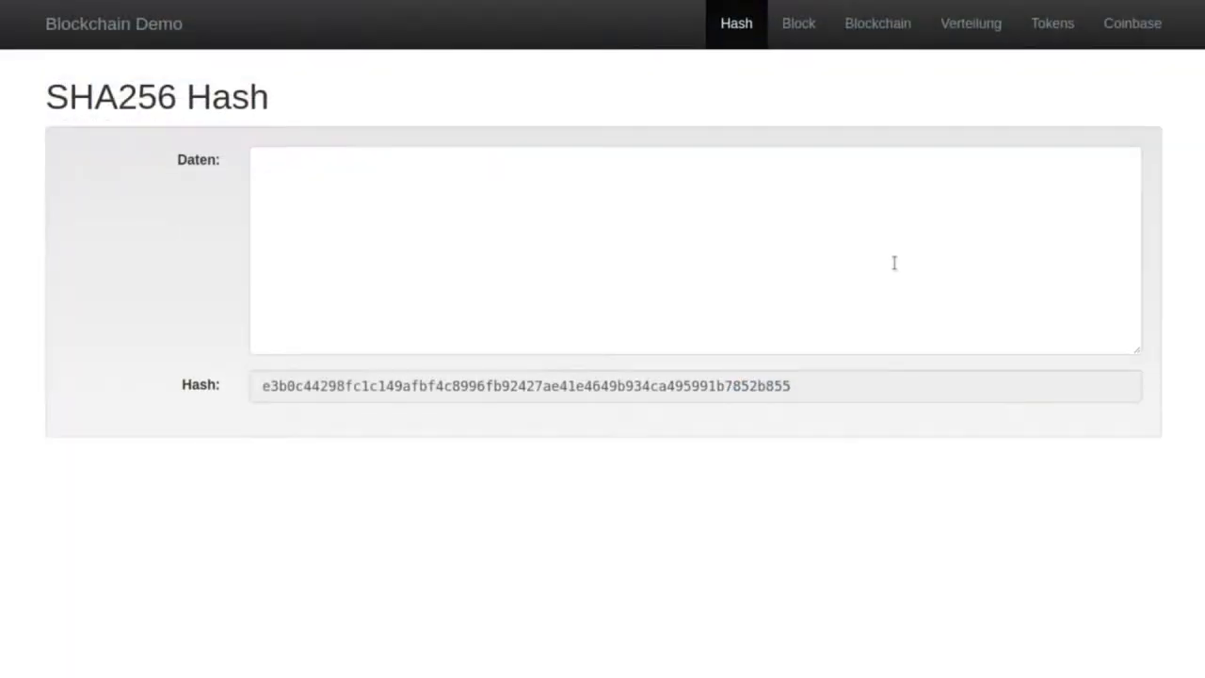
Step: Enter "Hallo!" as the data for the SHA256 hash
left_click(828, 252)
type("Hallo!")
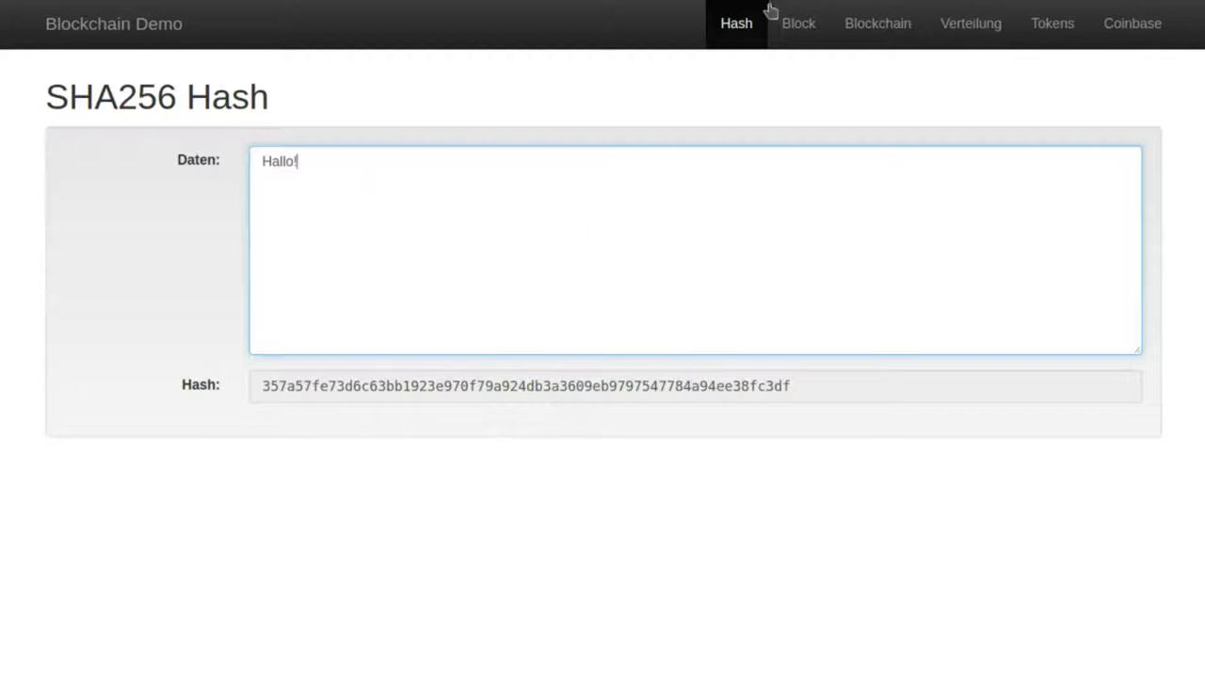
Step: On the Block page, enter a German data sentence for block 1 saying every student transfers a named person 1 Bitcoin, ending with a smiley
left_click(802, 28)
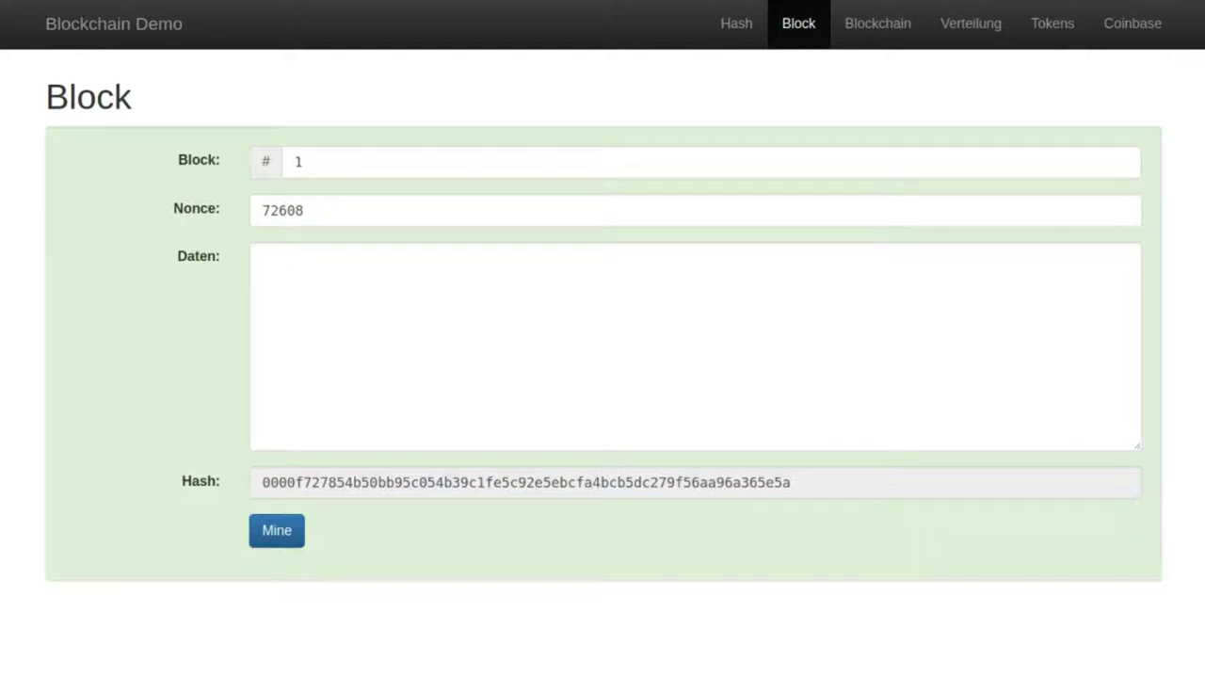
left_click(774, 160)
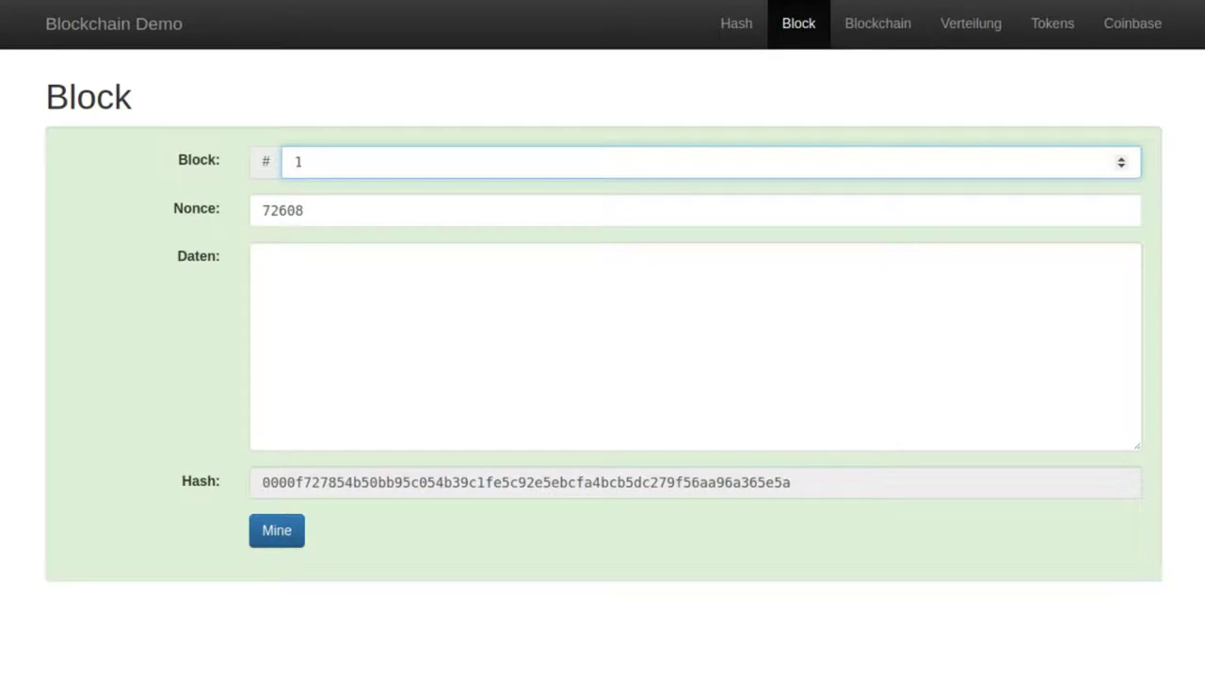
left_click(657, 395)
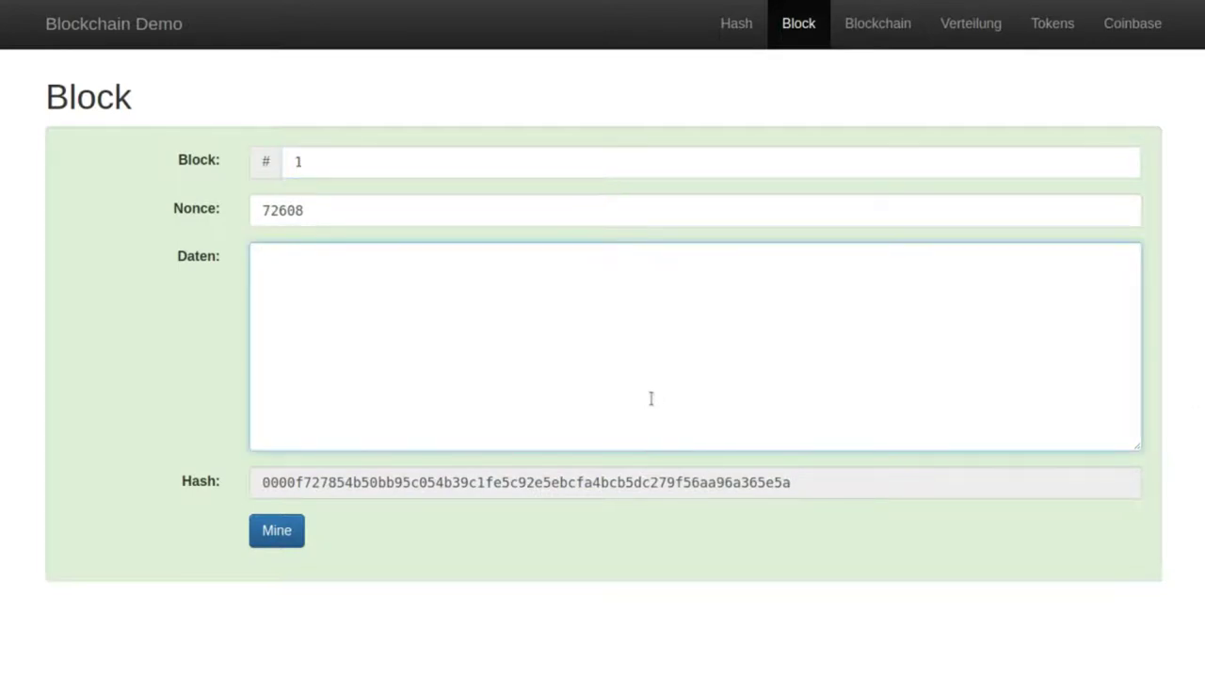
type("Jeder Studi überweist Ben 1 Bitcoin.)")
key("BackSpace")
key("BackSpace")
type(":)")
key("BackSpace")
key("BackSpace")
type(";)")
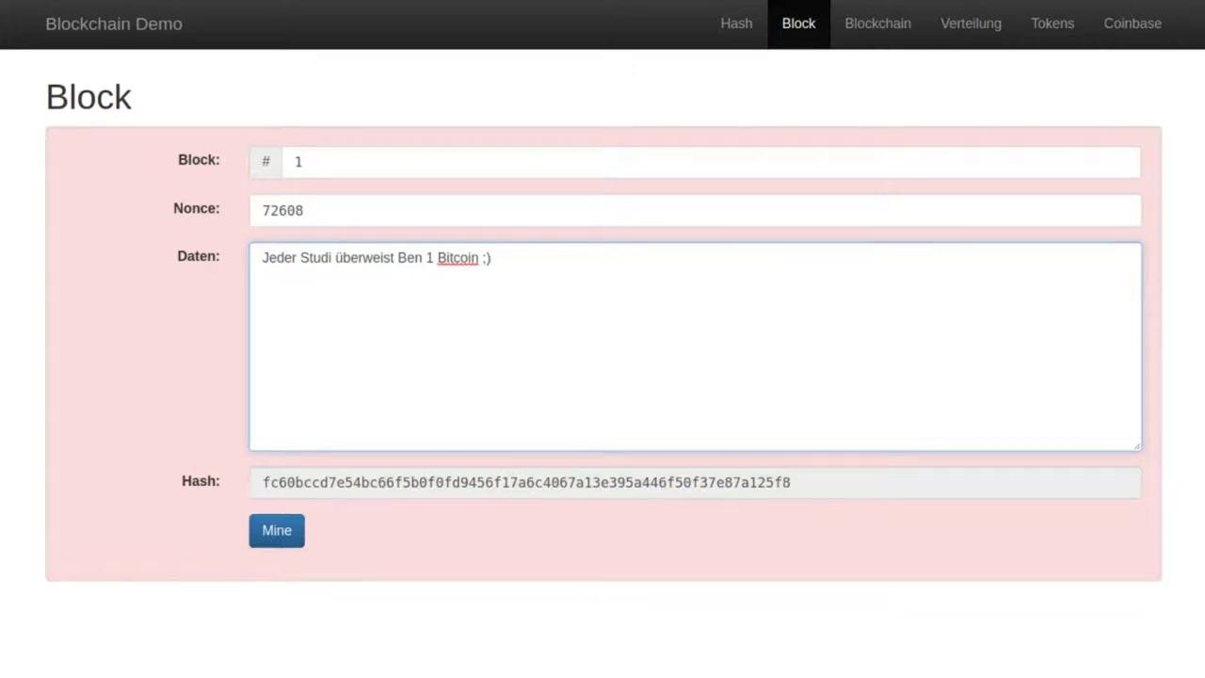
key("BackSpace")
type(")")
Step: Try the nonce values 1 through 8 one after another for block 1
left_click(344, 211)
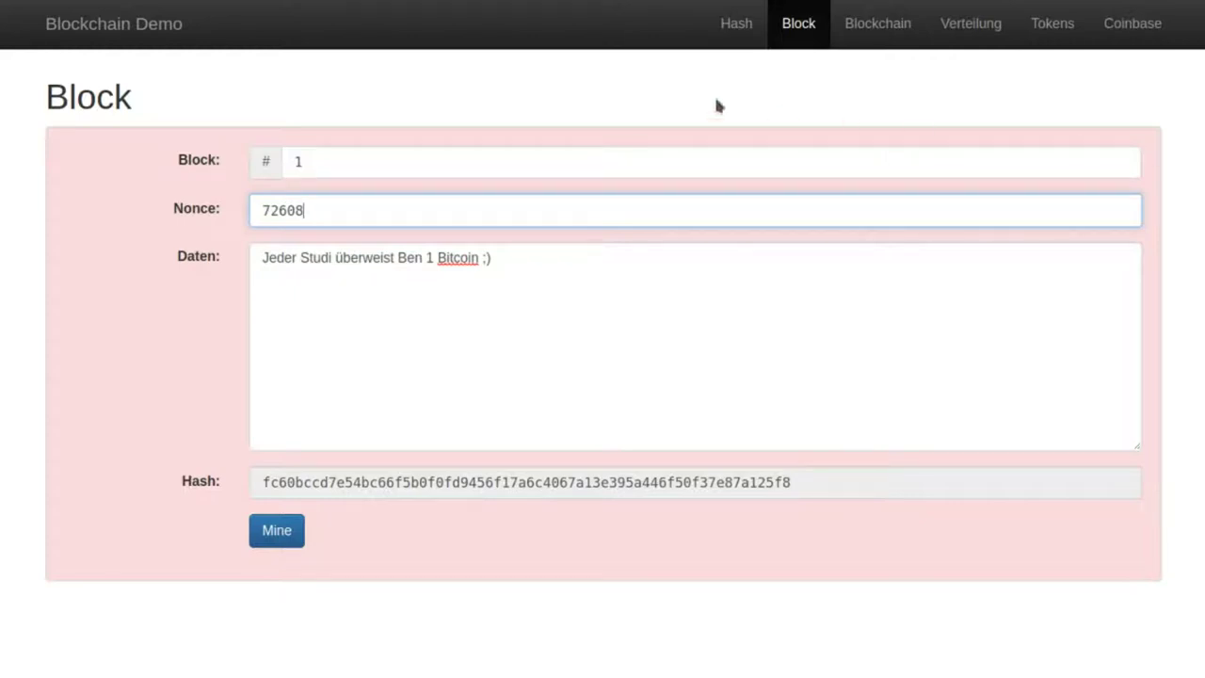
double_click(363, 211)
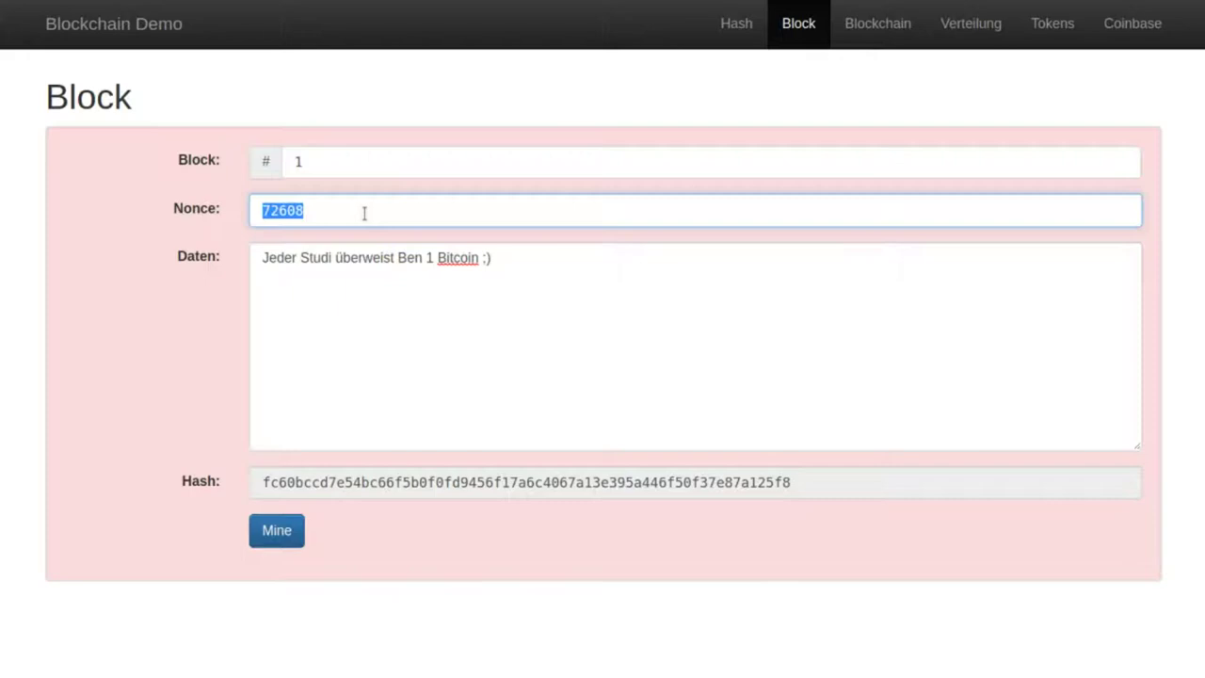
type("1")
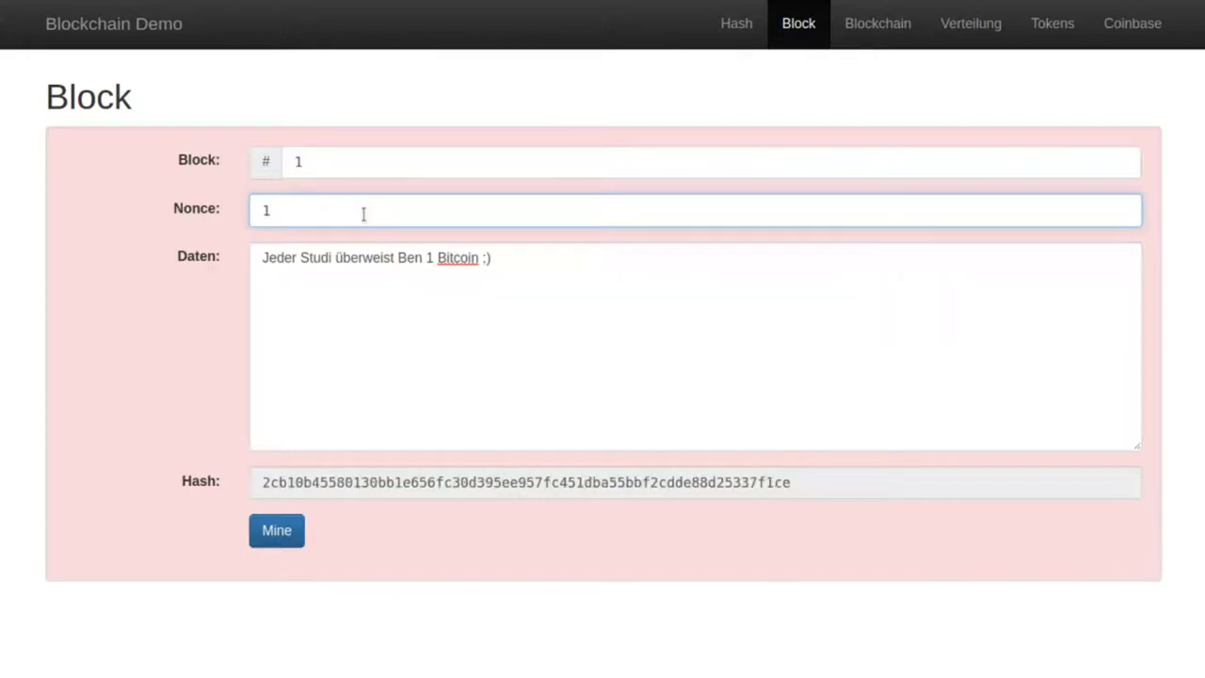
key("BackSpace")
type("2")
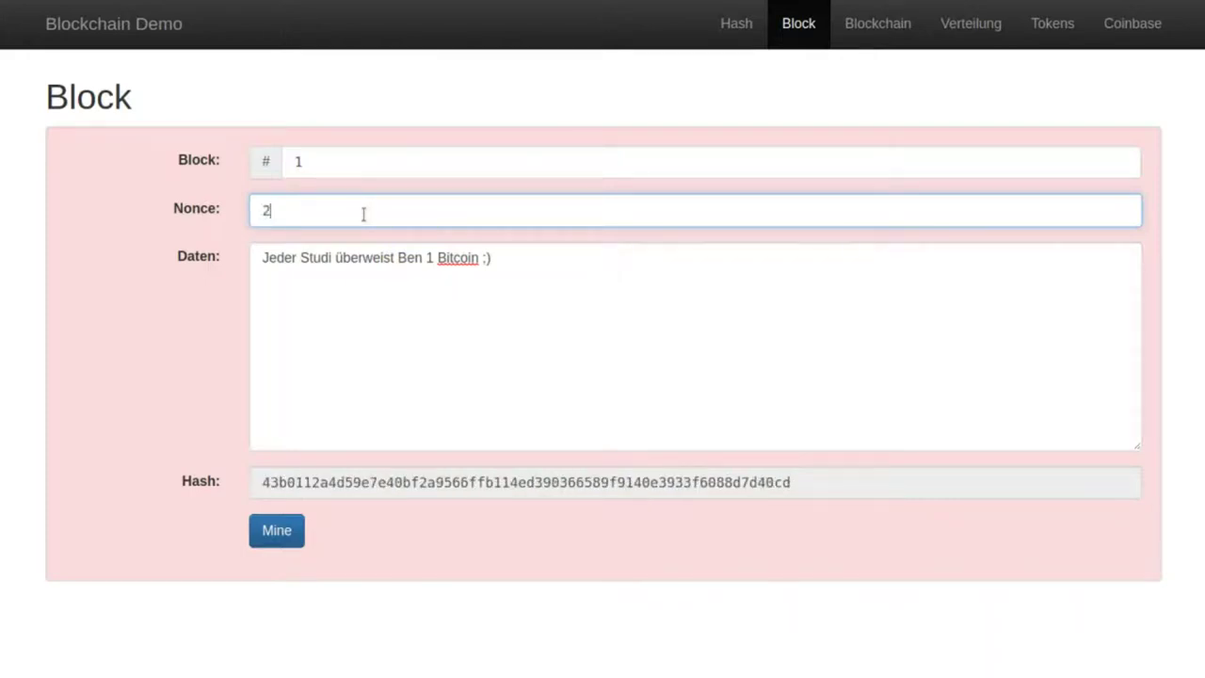
key("BackSpace")
type("3")
key("BackSpace")
type("4")
key("BackSpace")
type("5")
key("BackSpace")
type("6")
key("BackSpace")
type("7")
key("BackSpace")
type("8")
key("BackSpace")
type("8")
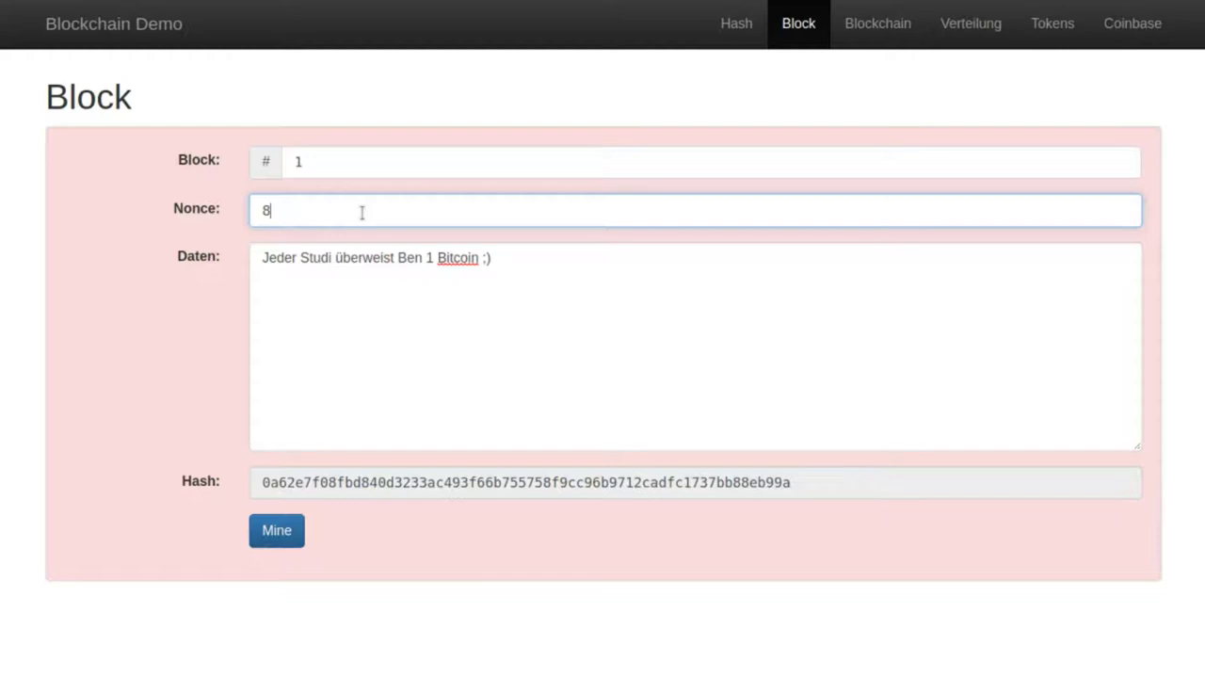
Step: Mine block 1 to find a valid nonce for the entered data
key("alt+Tab")
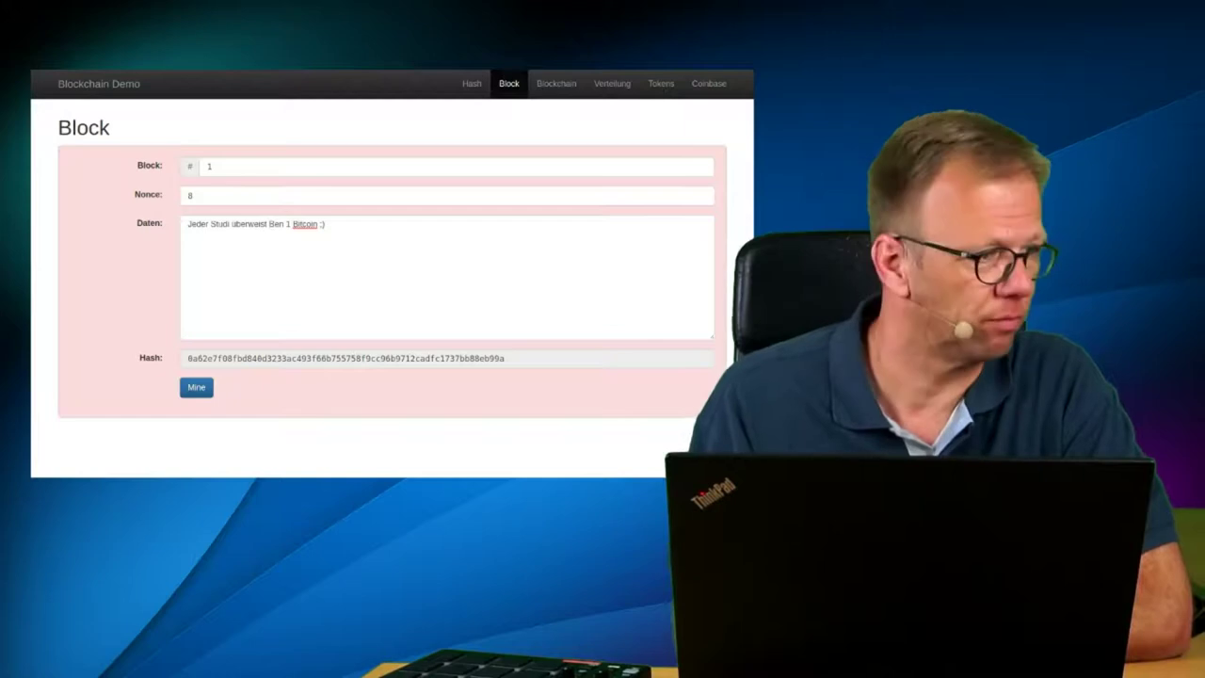
left_click(195, 387)
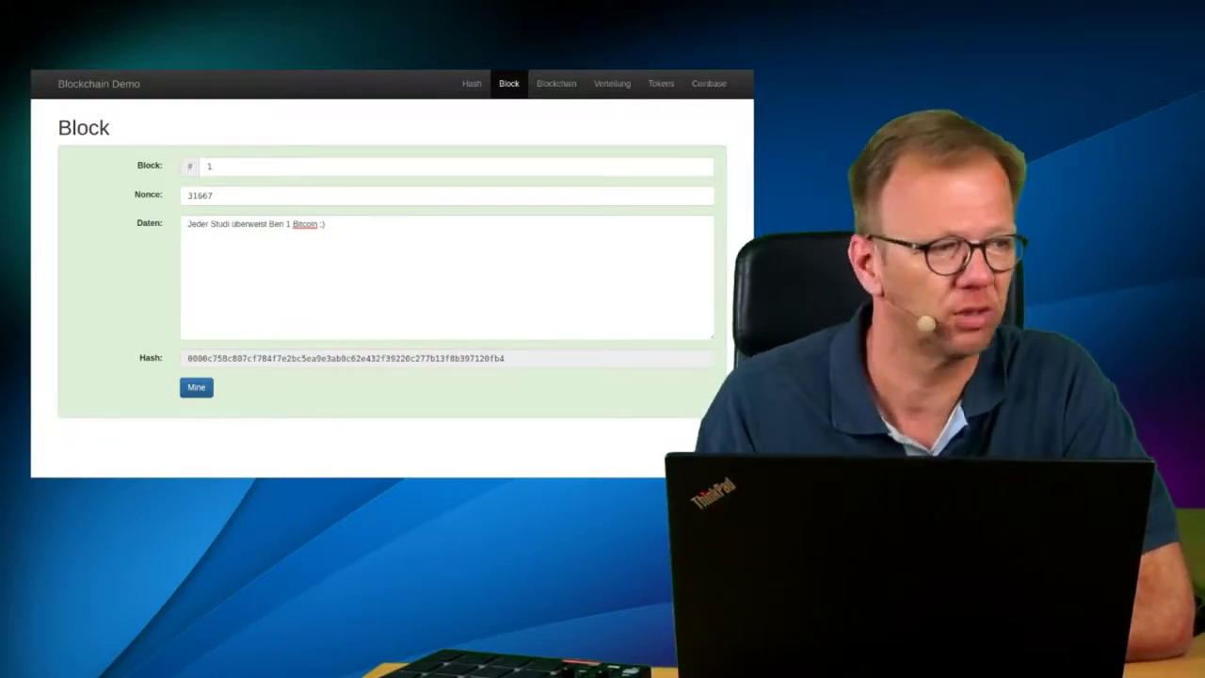
Step: Remove the smiley from the end of the block's data and mine the block again
left_click(428, 264)
key("BackSpace")
key("BackSpace")
key("BackSpace")
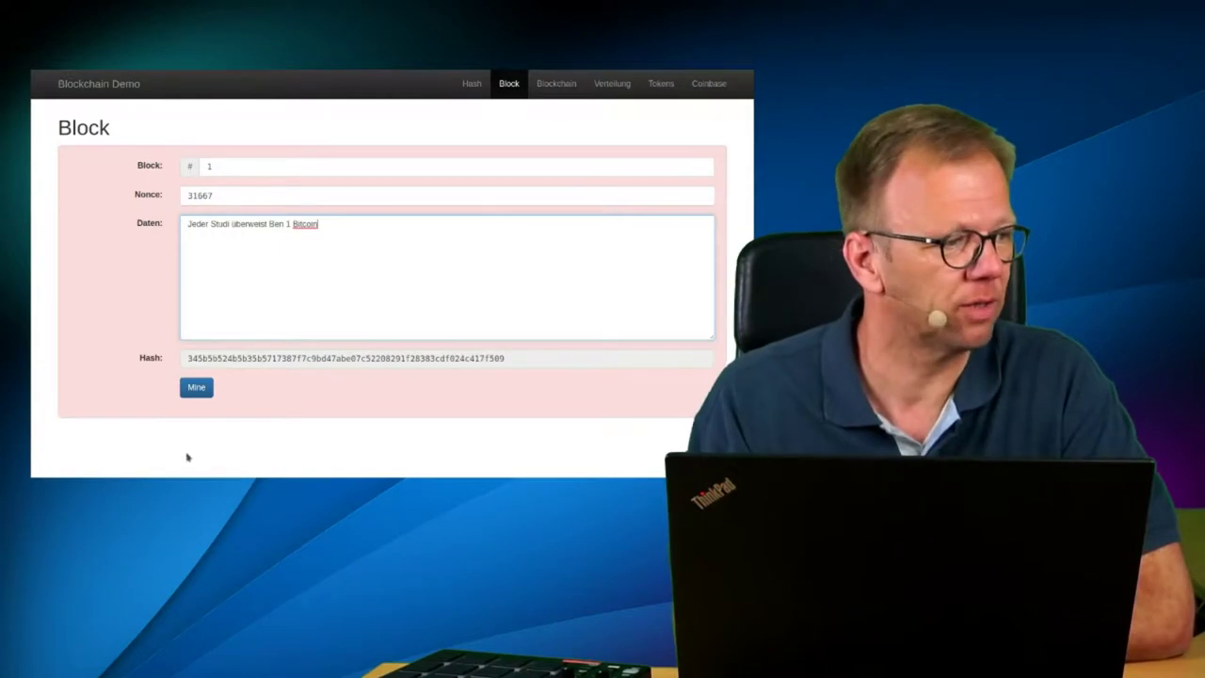
left_click(195, 387)
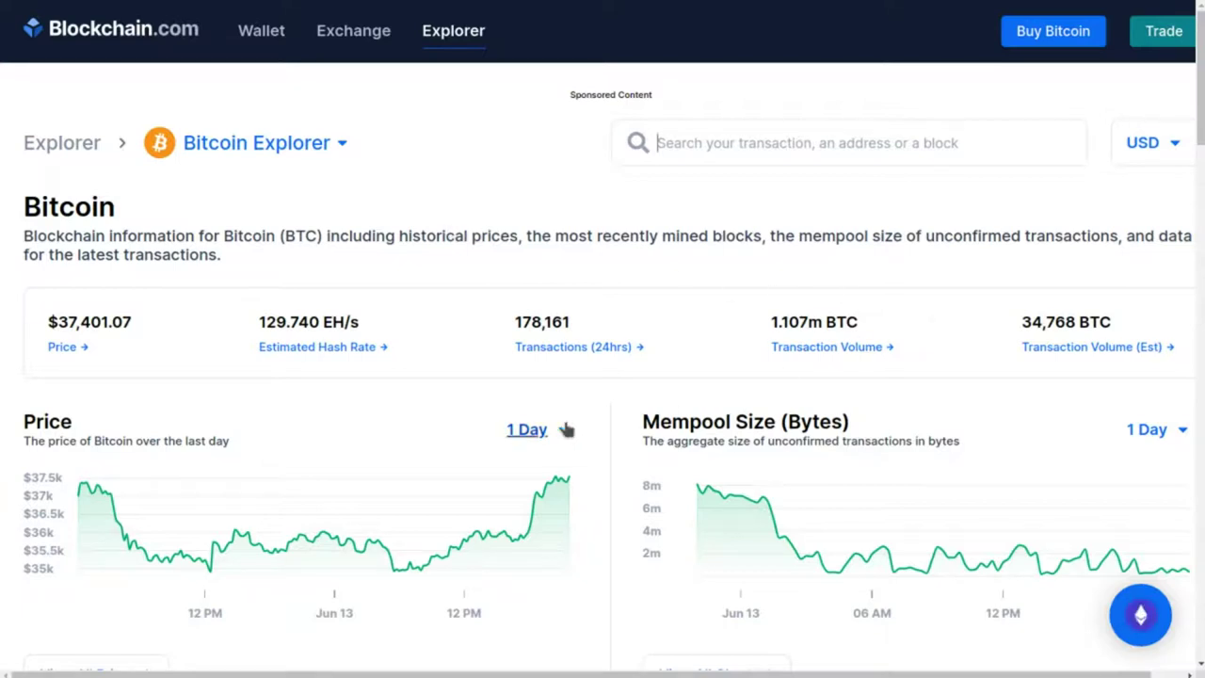
Step: On the Blockchain.com Bitcoin Explorer, open the most recently mined block, 687451, from the latest blocks
scroll(569, 429, "down", 3)
scroll(574, 429, "down", 3)
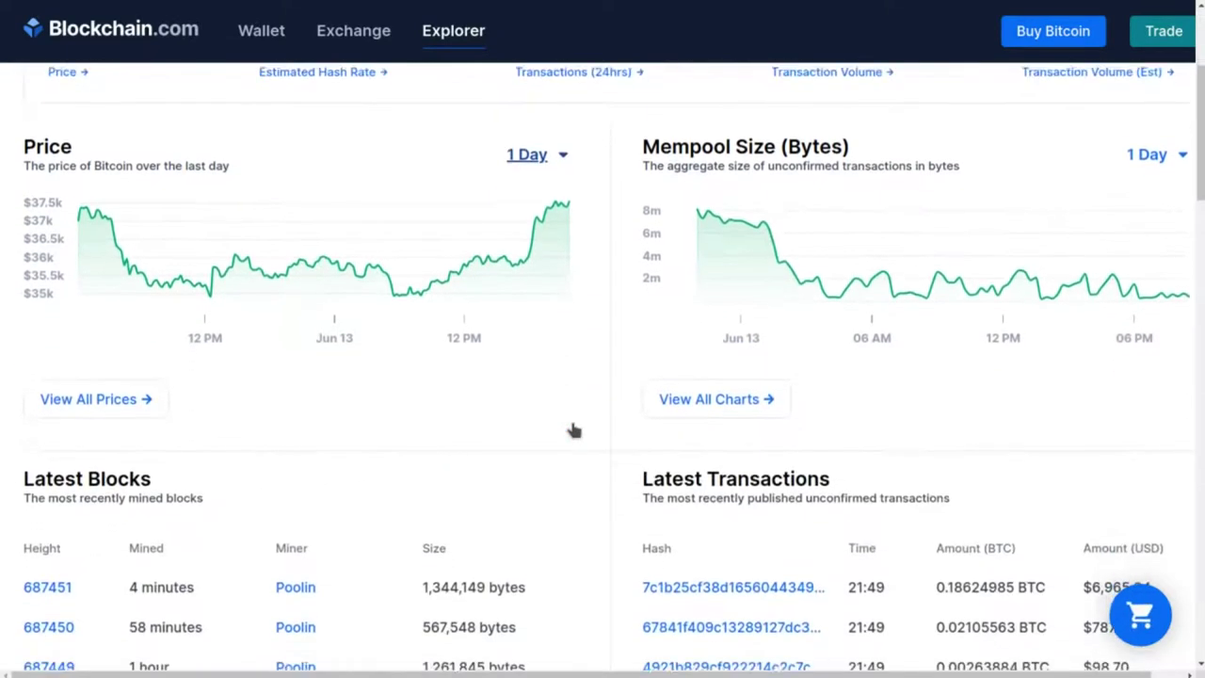
scroll(572, 430, "down", 1)
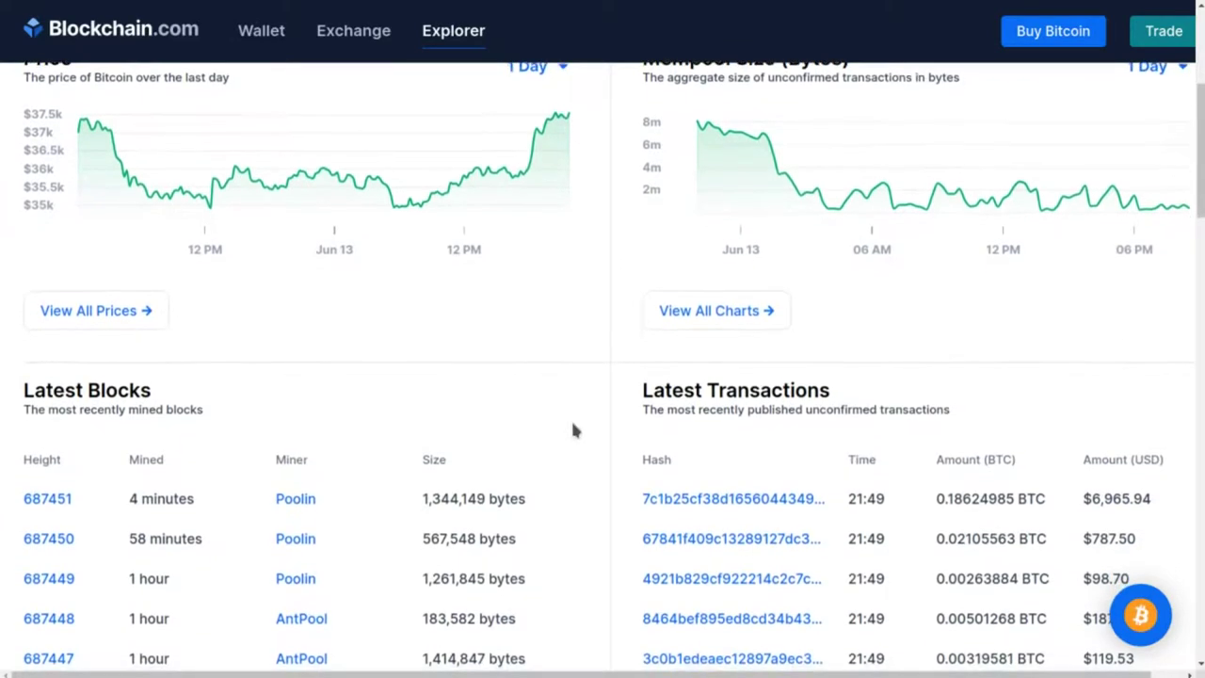
left_click(49, 493)
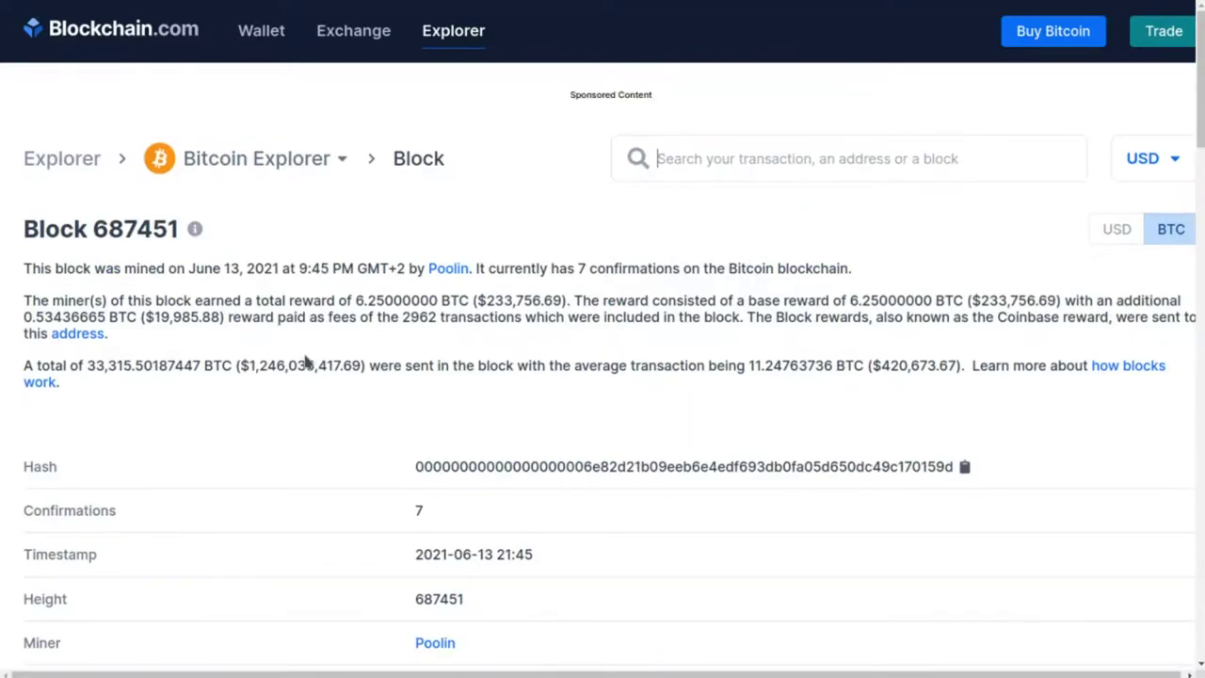
Step: Examine the block's hash, number of transactions, difficulty and nonce, and highlight its block reward and fee reward
scroll(304, 361, "down", 1)
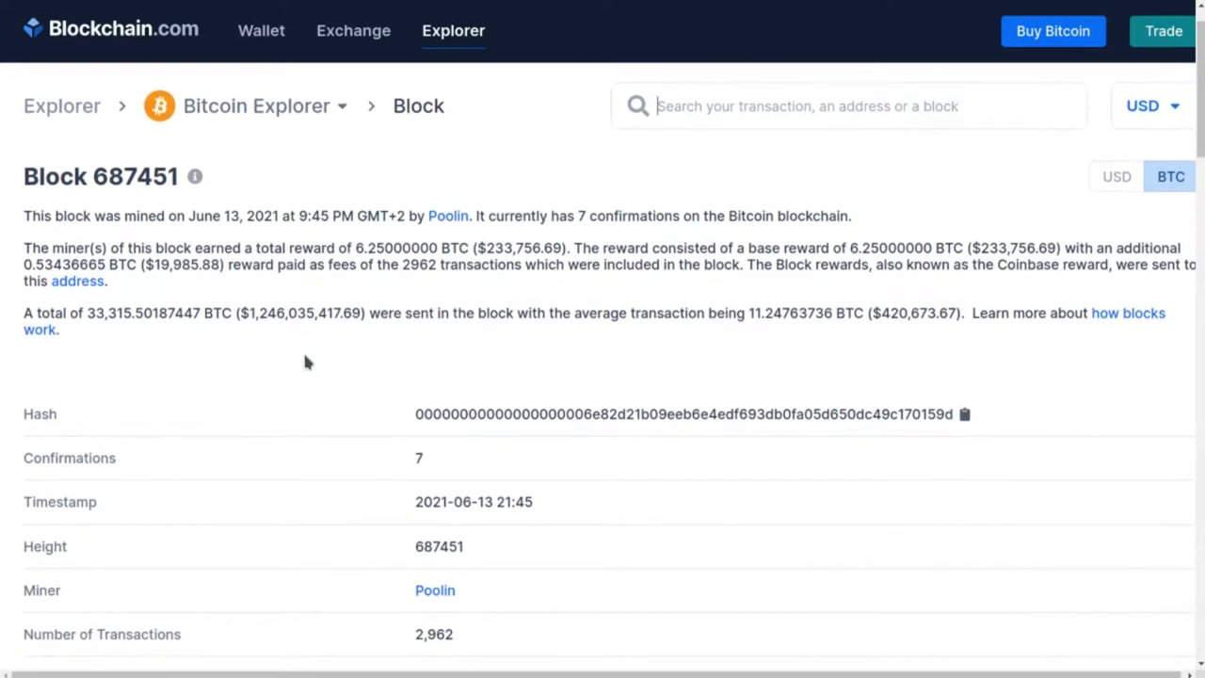
scroll(304, 361, "down", 2)
scroll(304, 361, "down", 3)
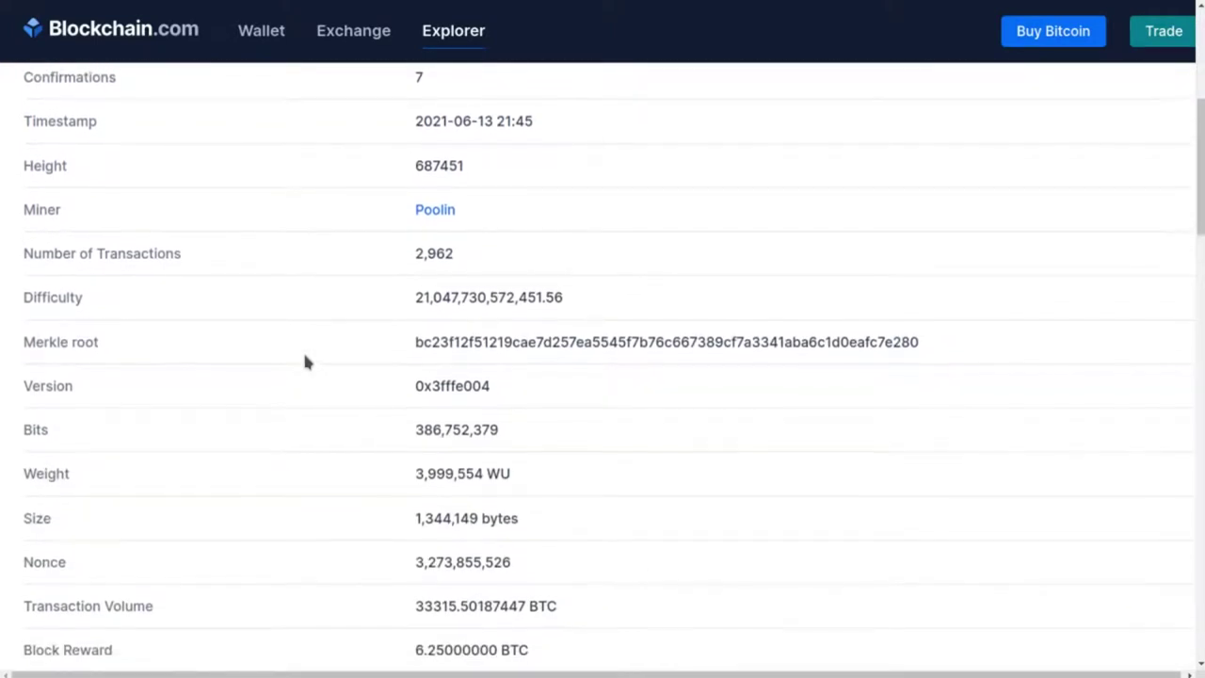
scroll(304, 361, "up", 1)
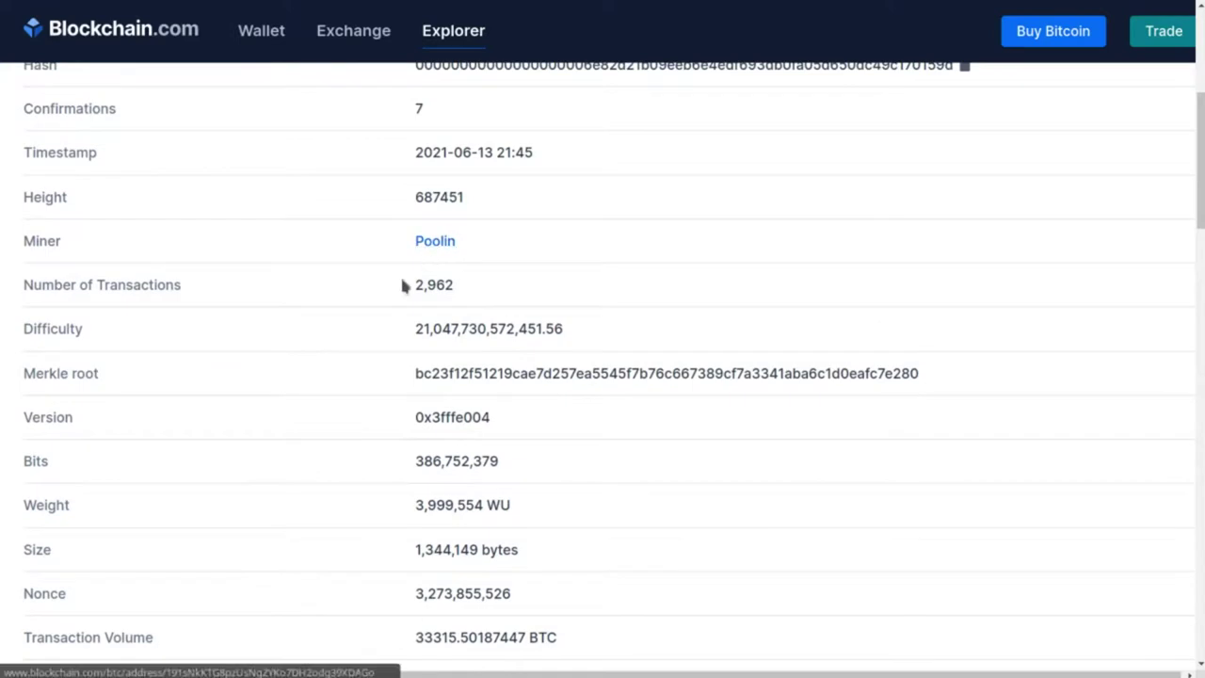
mouse_move(273, 459)
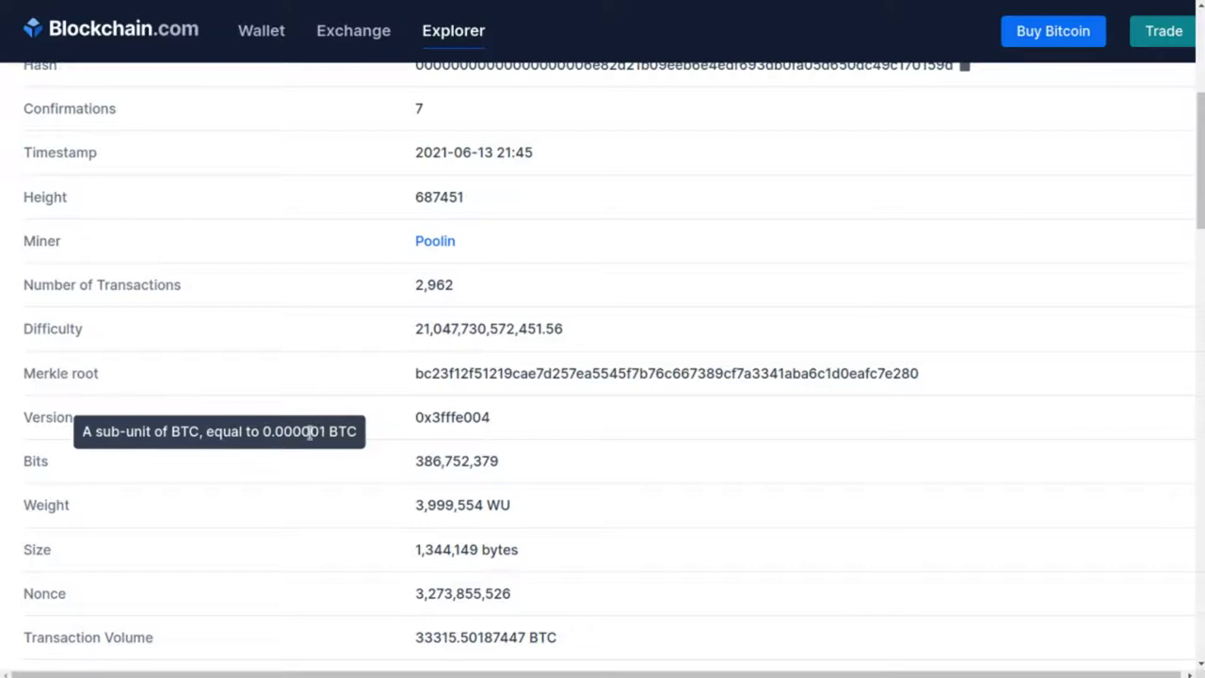
scroll(308, 431, "down", 2)
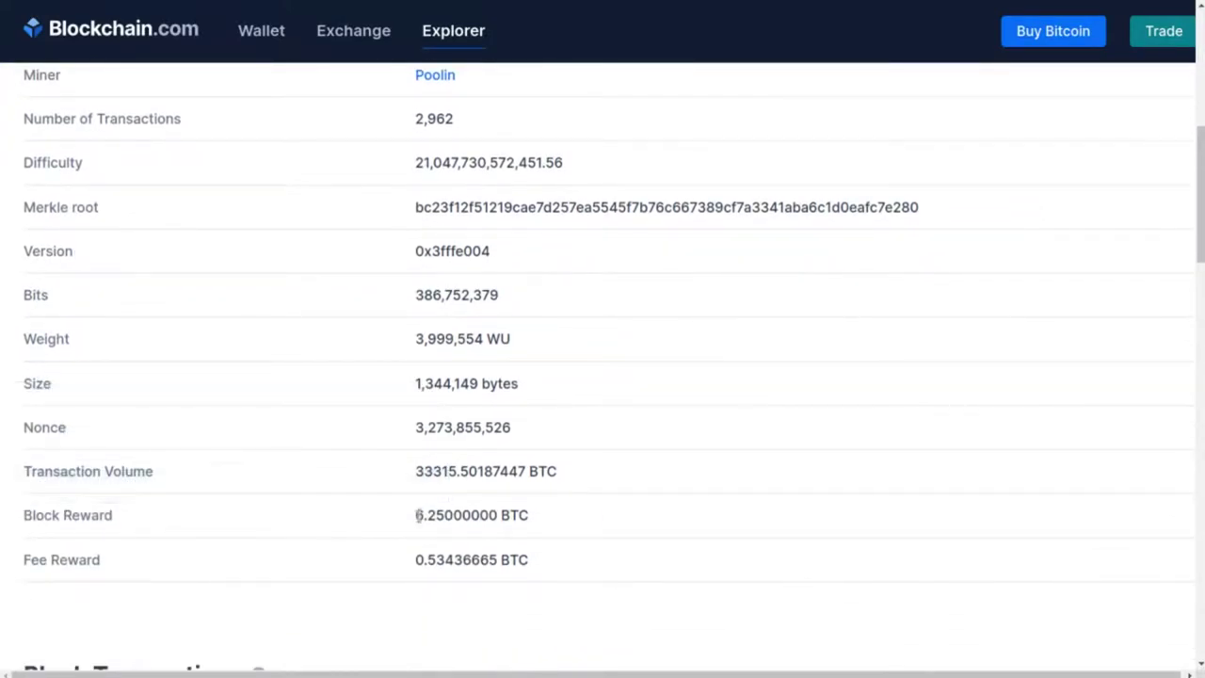
left_click_drag(415, 516, 445, 530)
left_click_drag(416, 559, 455, 562)
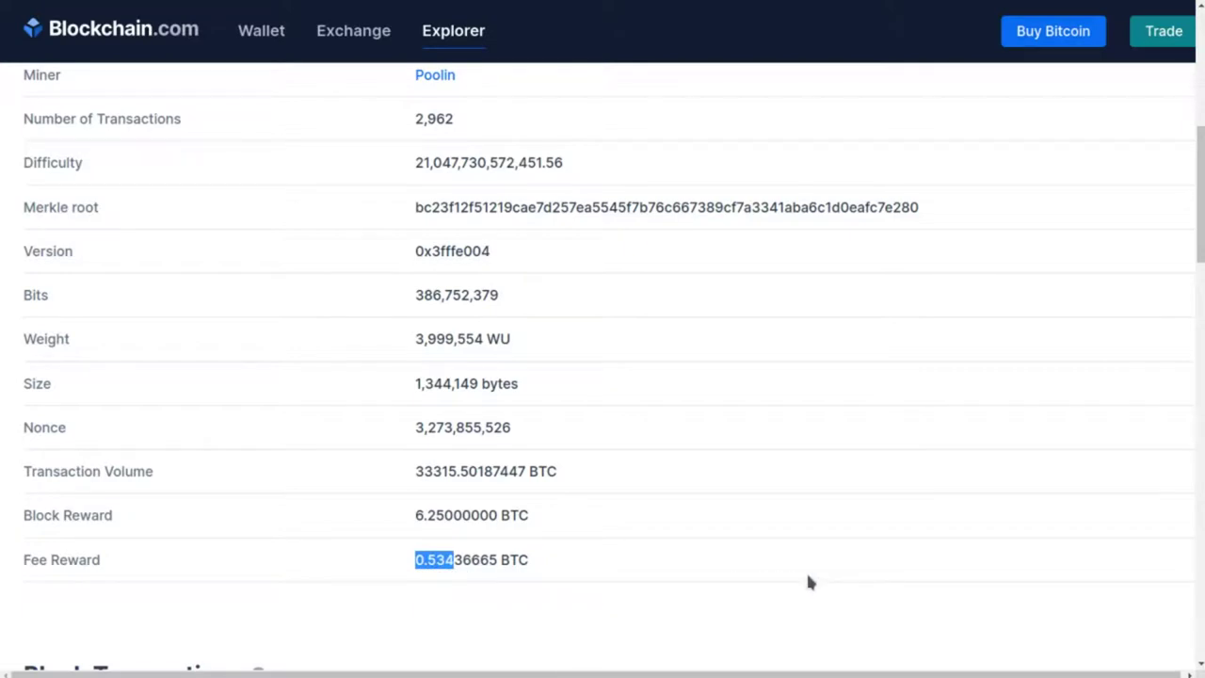
scroll(801, 451, "up", 2)
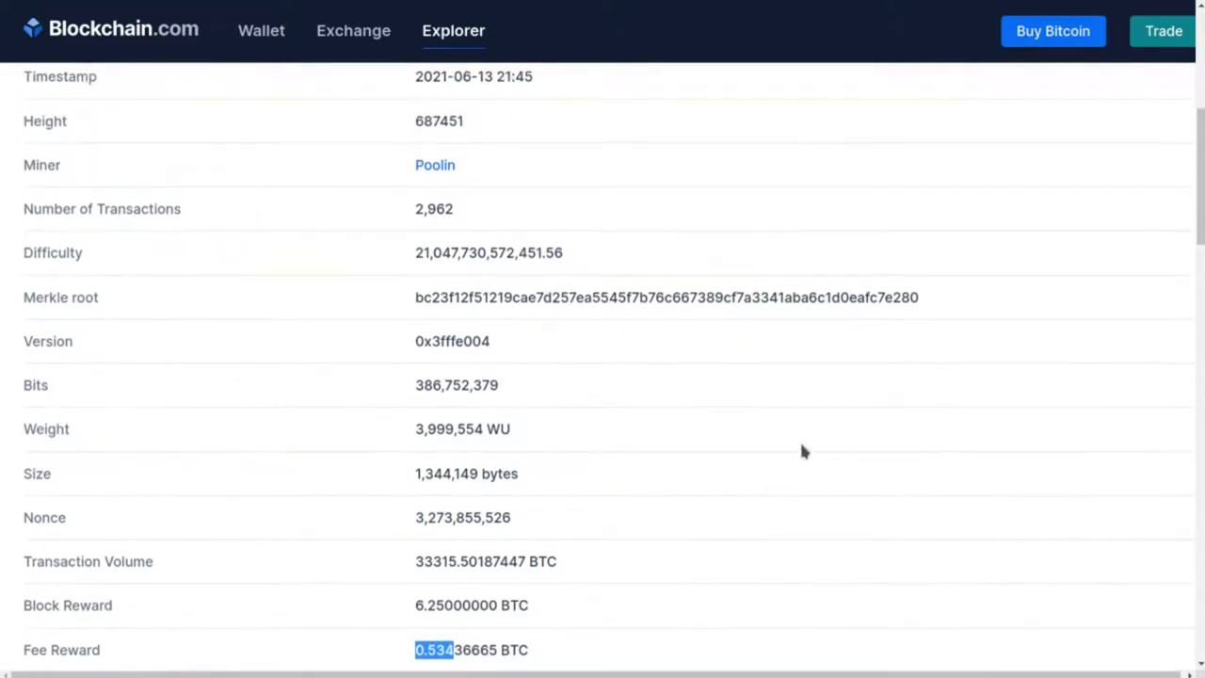
scroll(801, 452, "up", 2)
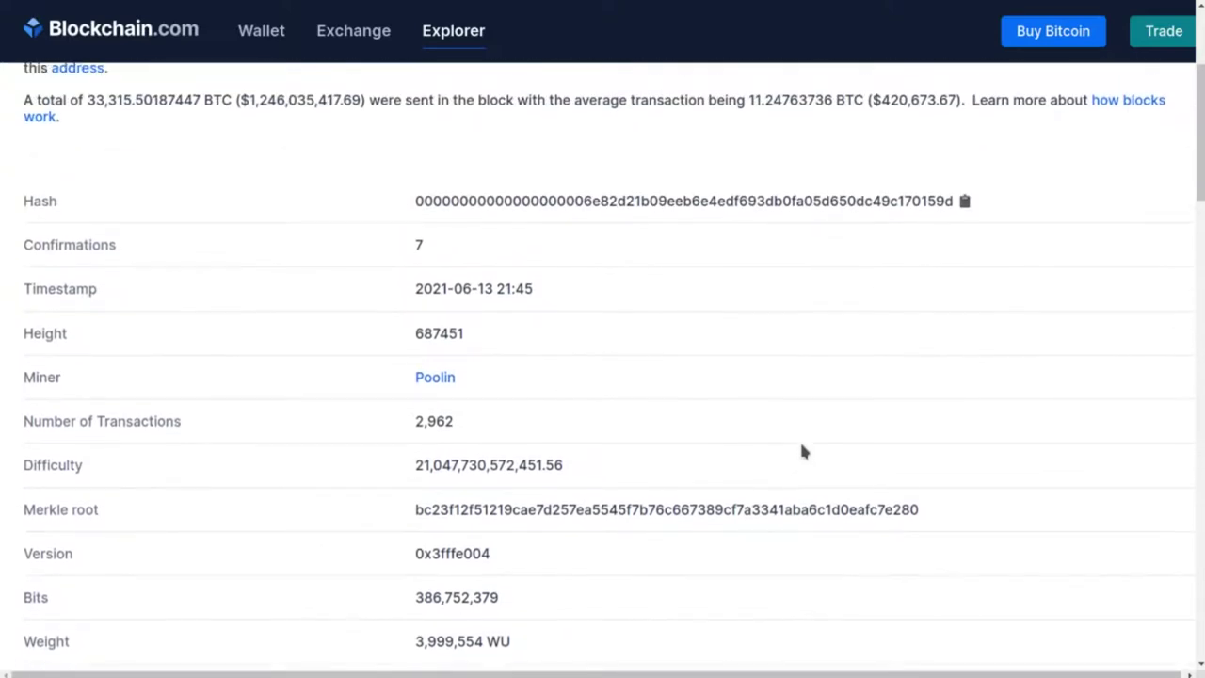